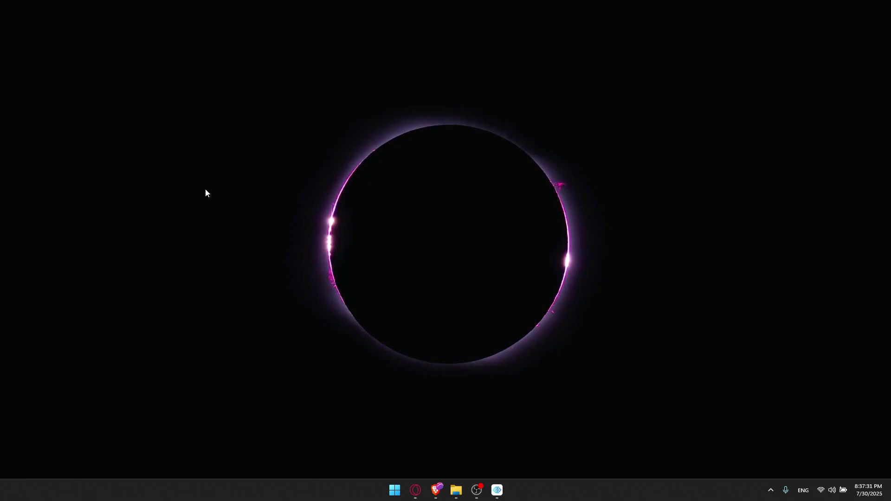
Search Start for 'exe' and run the Excel best match as administrator.
key("super")
type("exe")
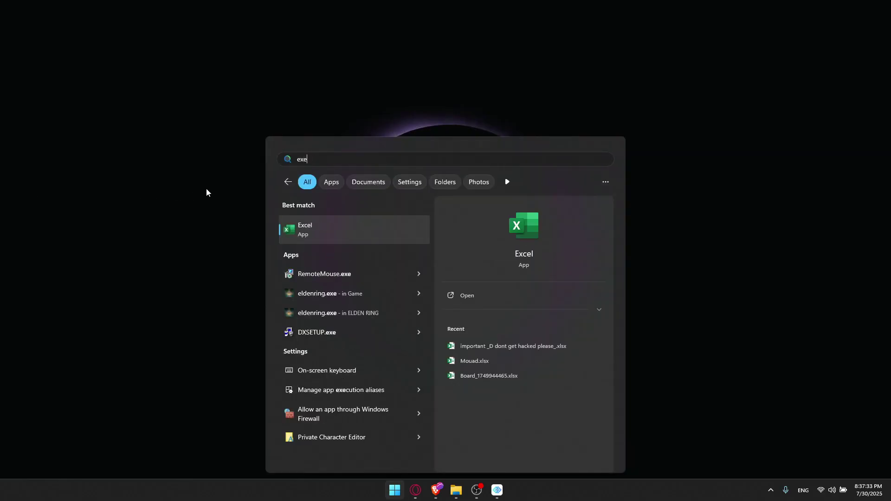
right_click(328, 231)
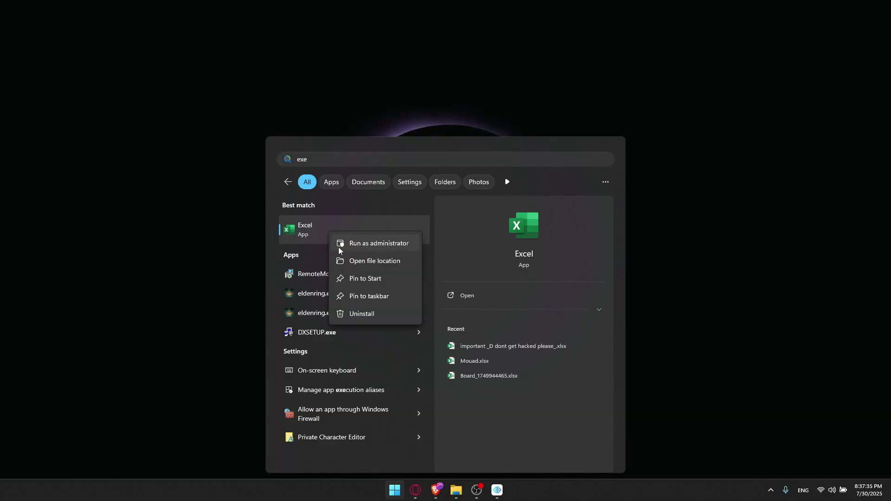
left_click(339, 249)
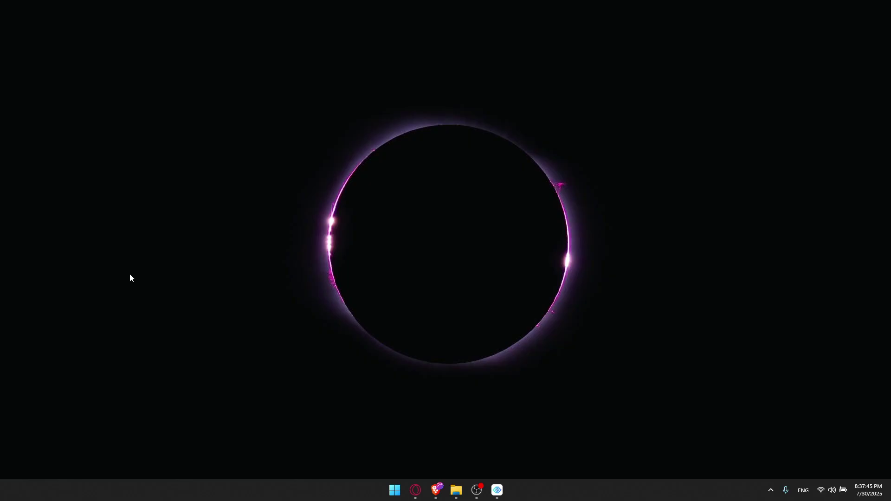
Bring up Task Manager with Ctrl+Shift+Esc, review the Processes list, then close it.
key("ctrl+shift+Escape")
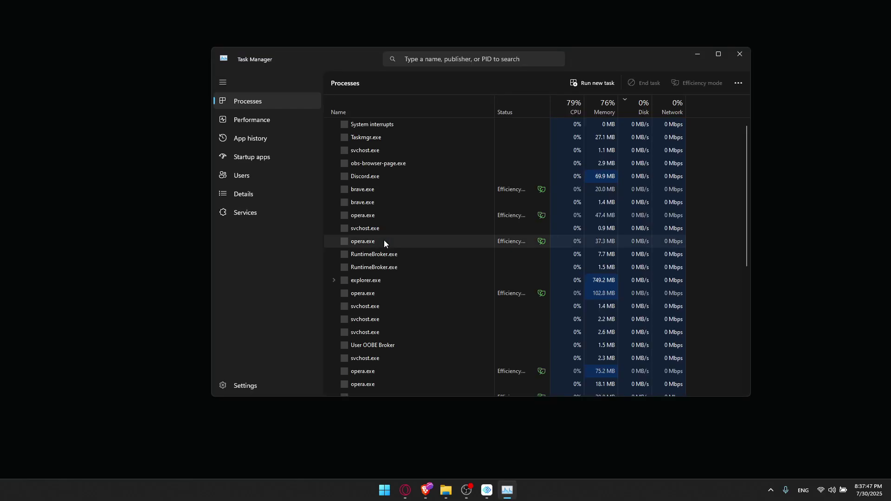
right_click(538, 481)
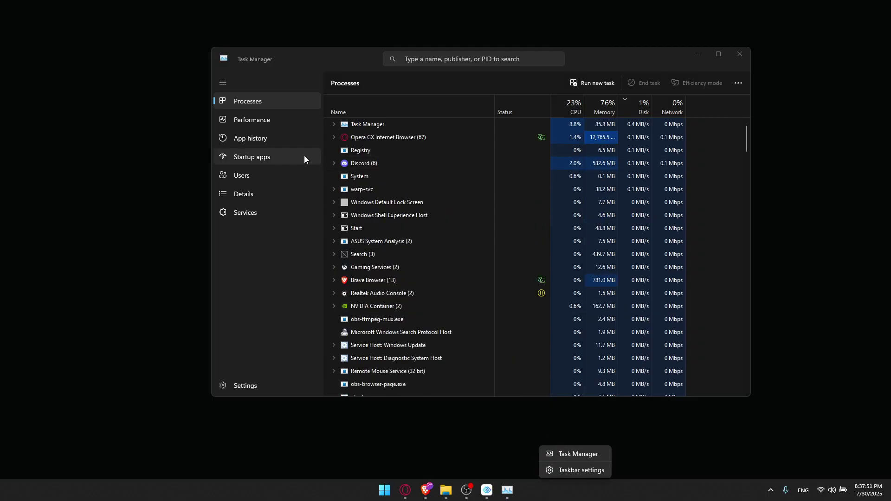
left_click(242, 247)
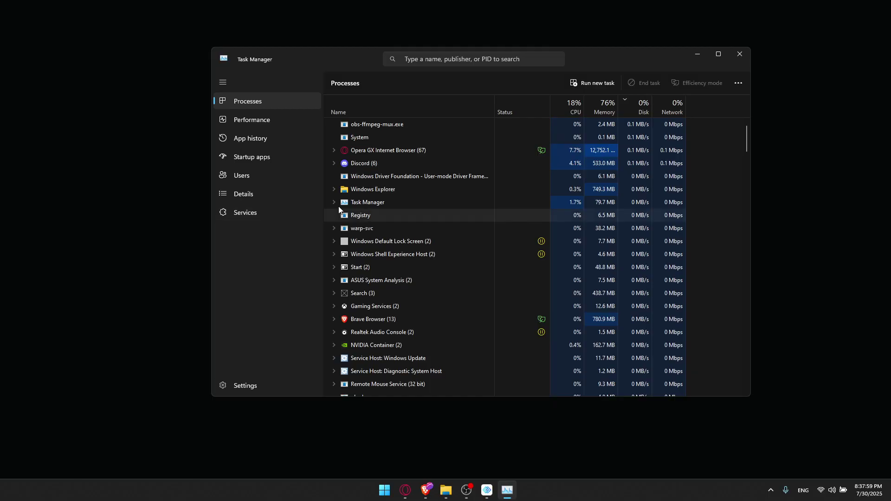
left_click(738, 55)
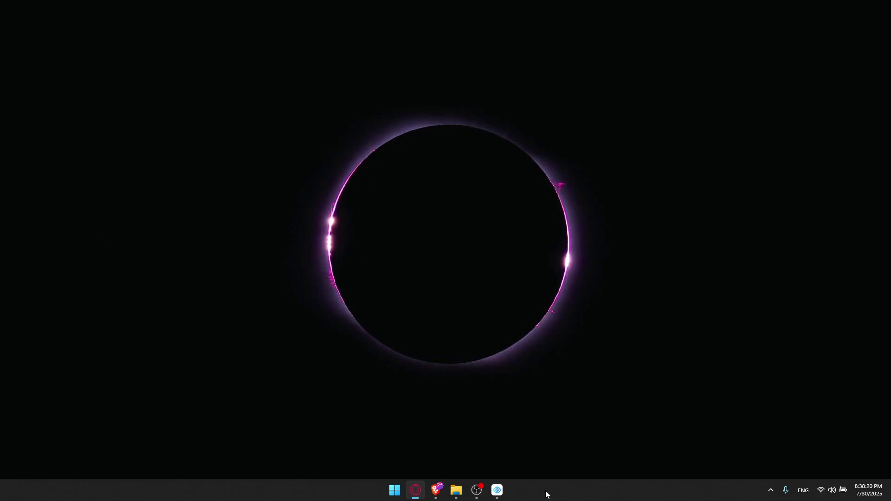
Auto-search for a newer NVIDIA GeForce RTX 3050 Ti driver, confirm it's current, and close Device Manager.
key("super+x")
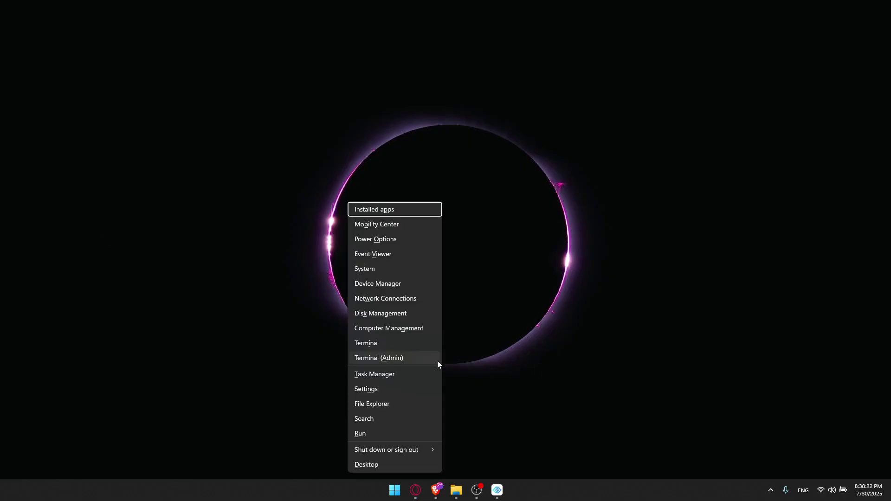
left_click(377, 283)
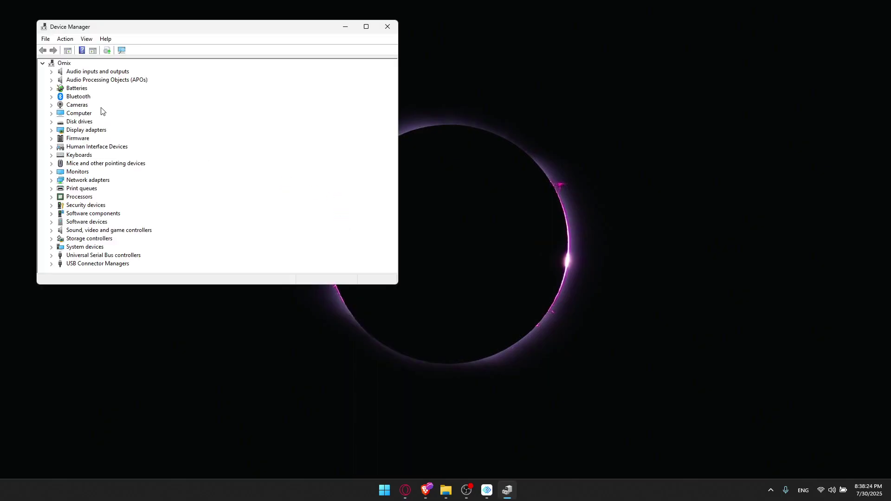
left_click(52, 130)
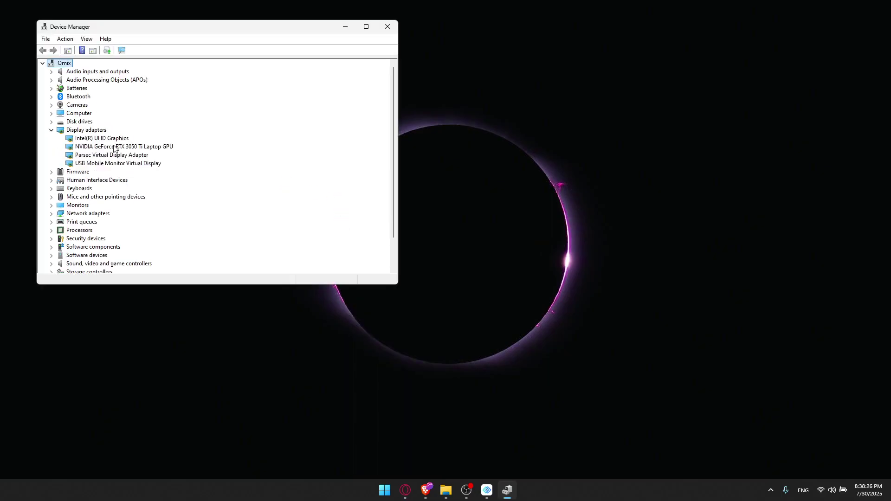
right_click(112, 149)
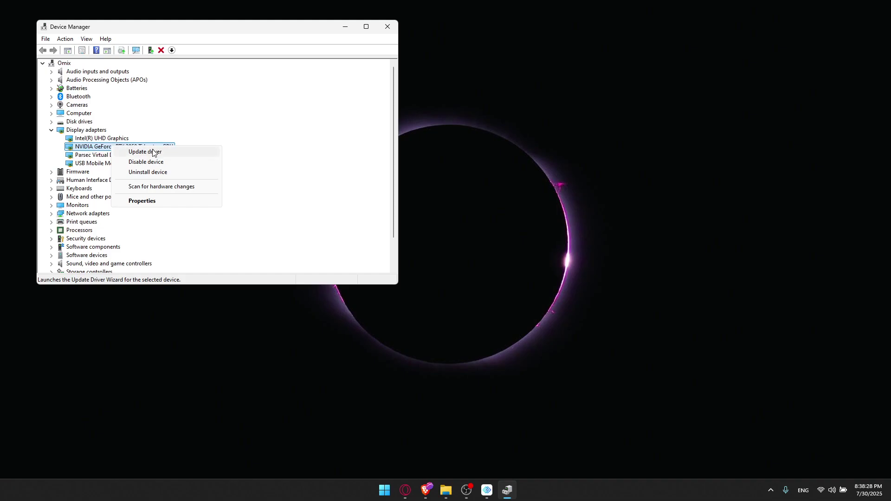
left_click(153, 150)
left_click(214, 144)
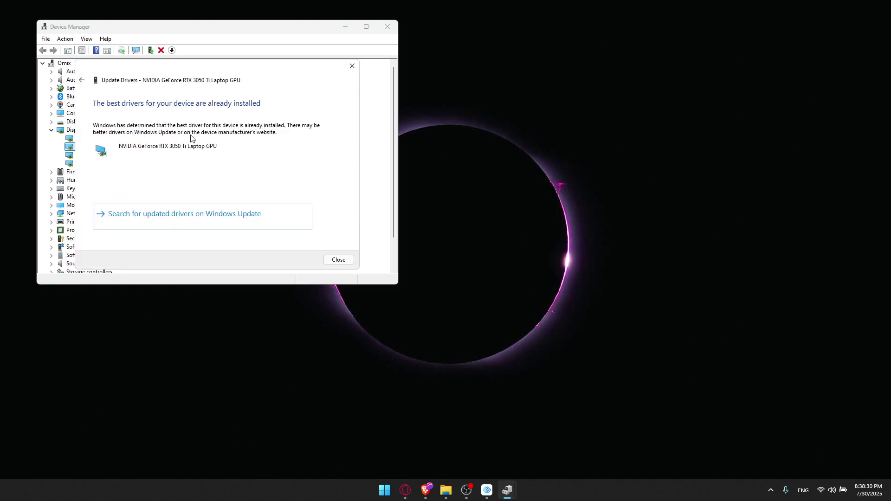
left_click(353, 66)
left_click(387, 26)
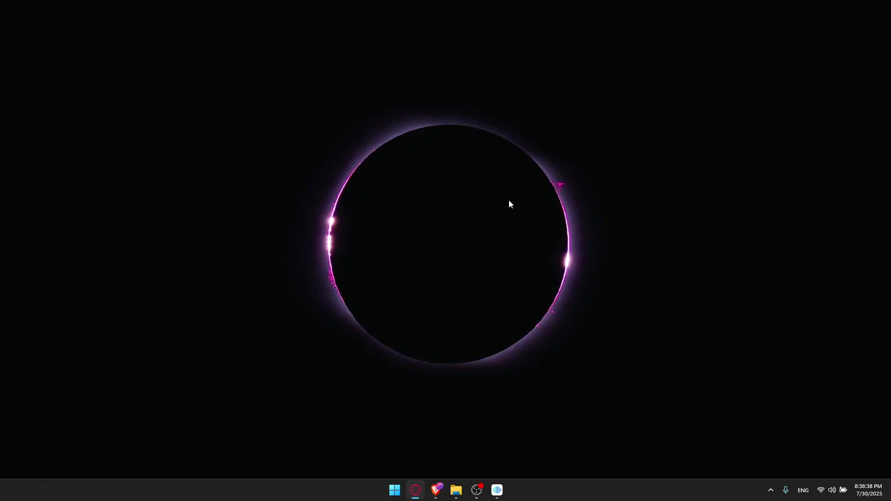
Retry all failed Windows Updates, starting 24H2 and Defender intelligence downloads, then close Settings.
key("super+i")
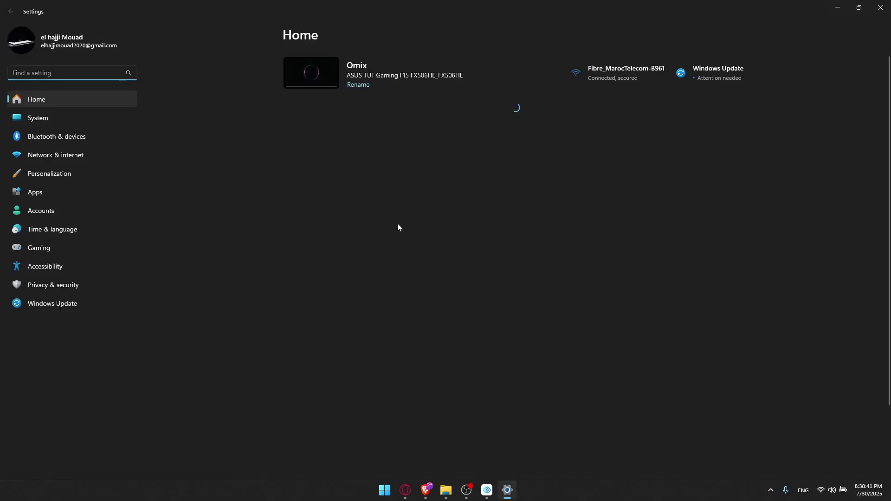
left_click(60, 304)
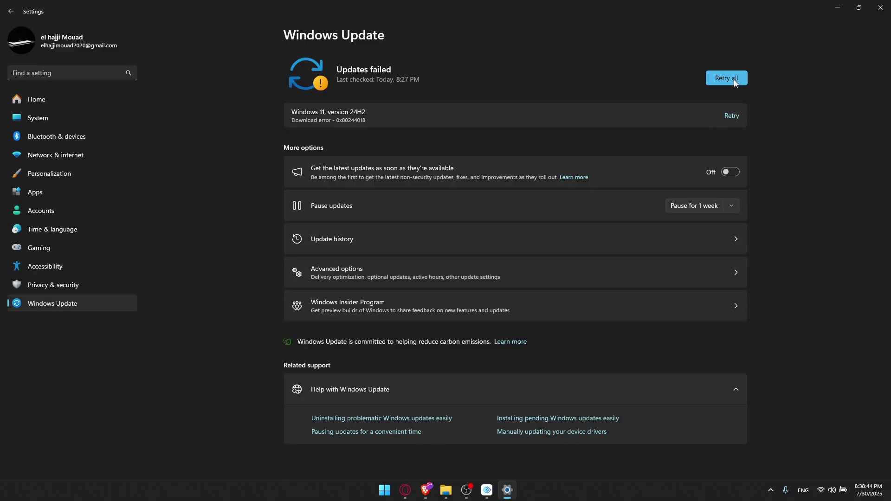
left_click(735, 77)
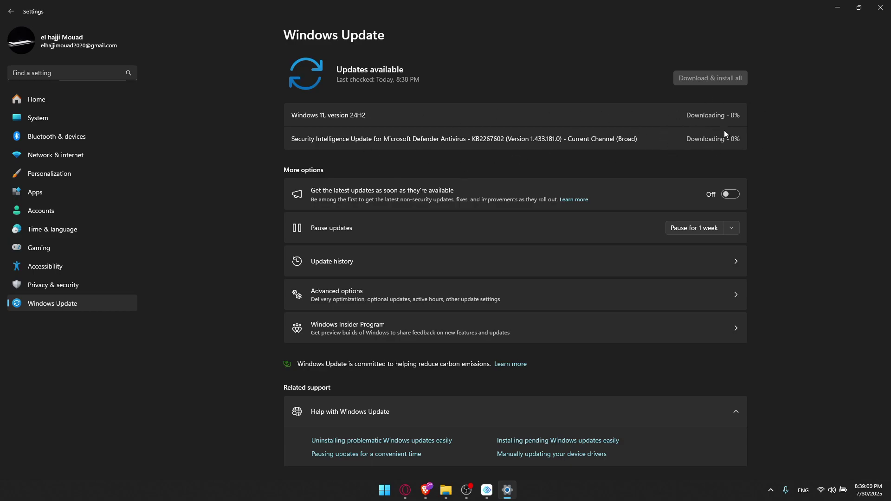
left_click(881, 8)
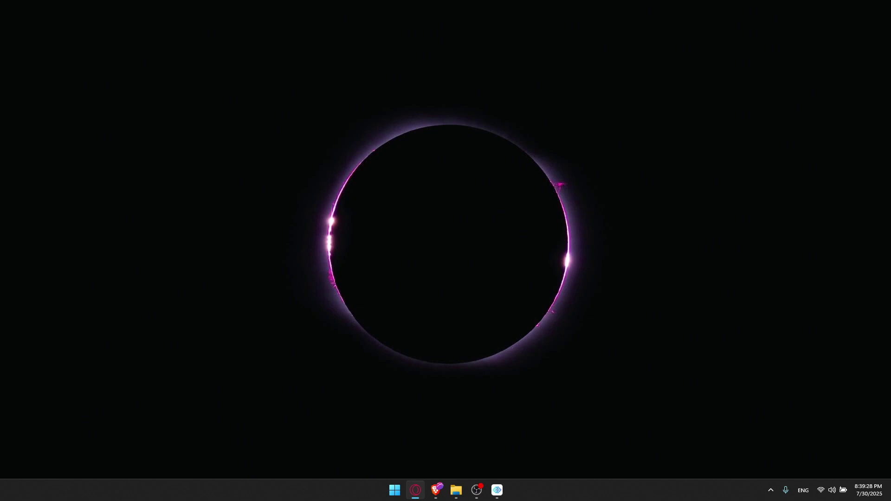
Launch Steam from Start search and switch to the game Library.
left_click(428, 280)
key("super")
type("steam")
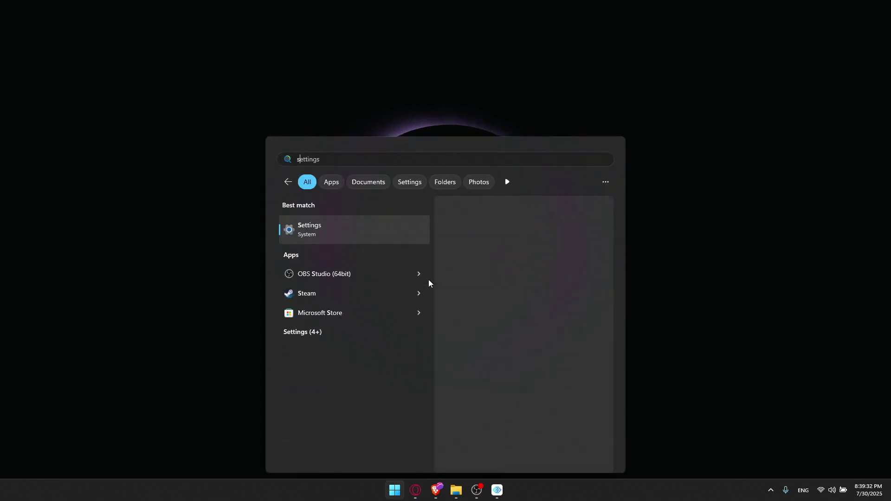
key("Return")
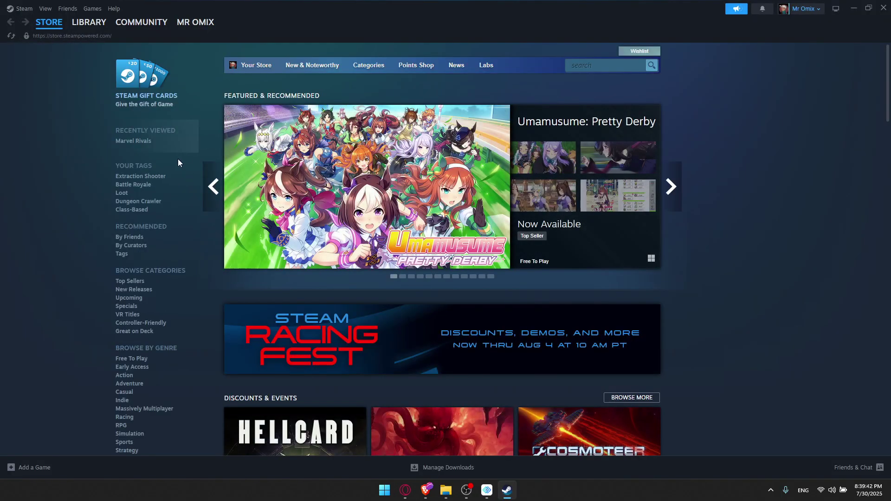
left_click(88, 22)
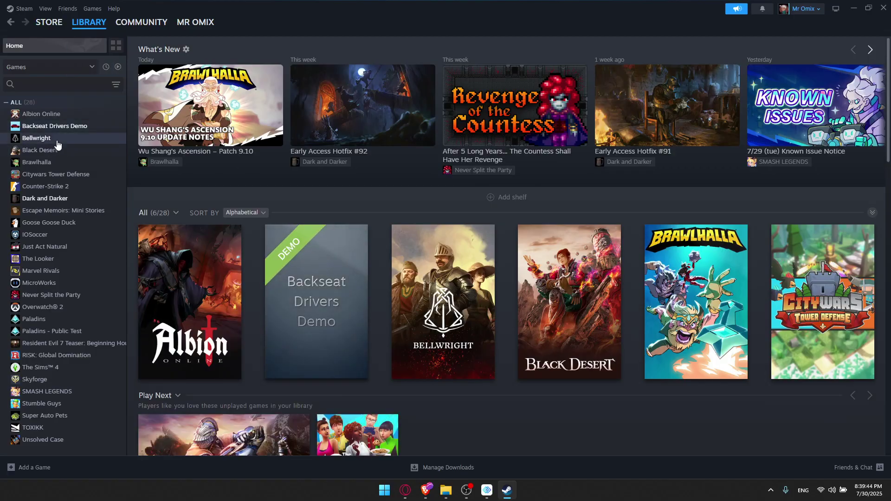
Verify integrity of Dark and Darker's game files under Properties > Installed Files, then close Properties.
right_click(50, 199)
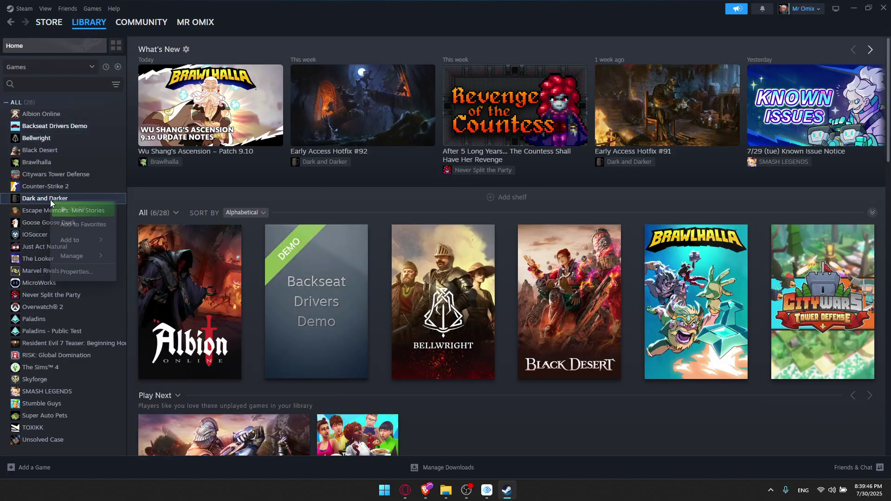
left_click(68, 276)
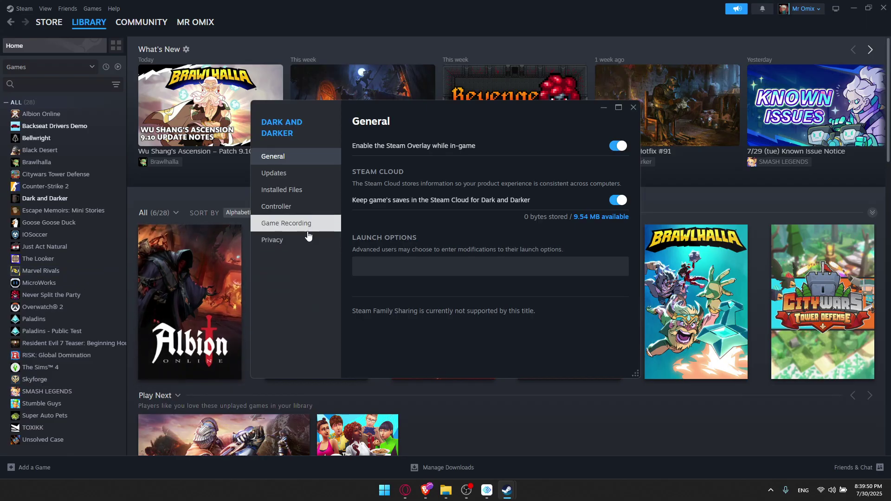
left_click(297, 192)
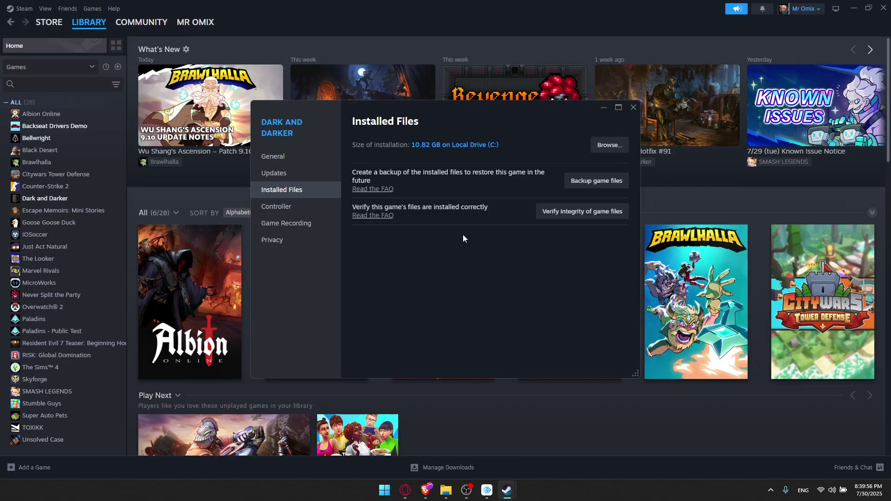
left_click(597, 215)
left_click(634, 107)
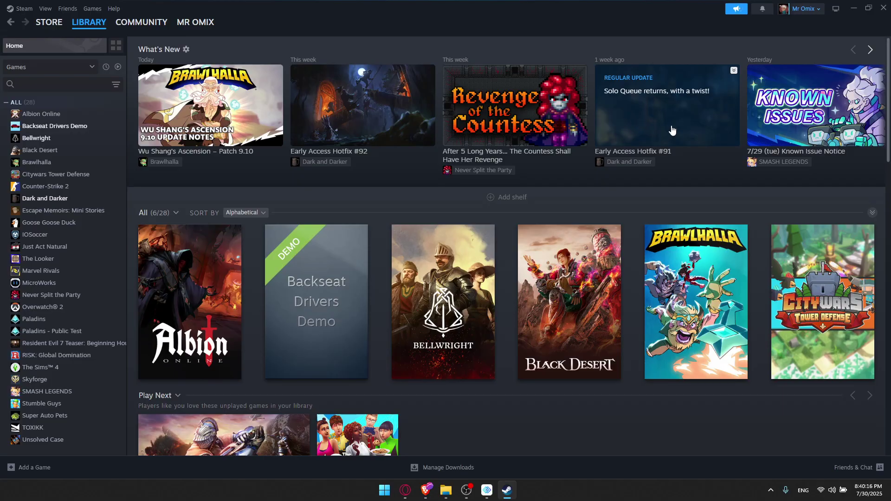
Reach Windows Security's Virus & threat protection settings via the tray icon's dashboard.
left_click(769, 493)
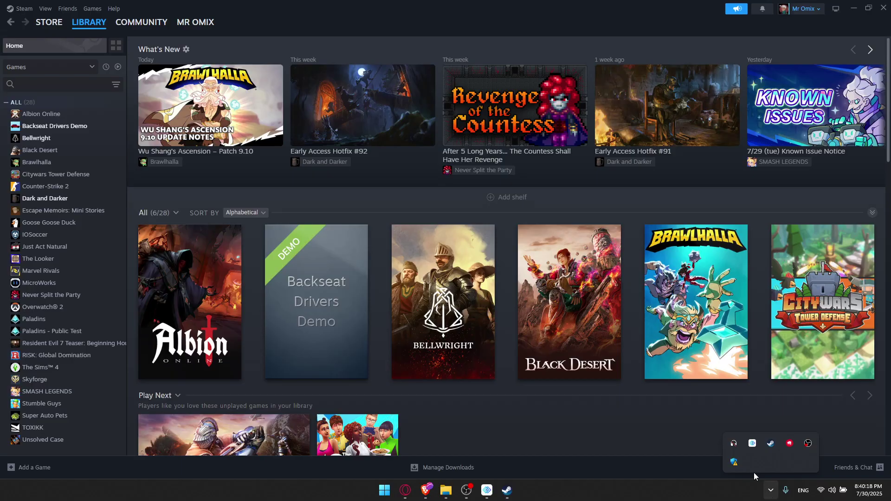
right_click(736, 464)
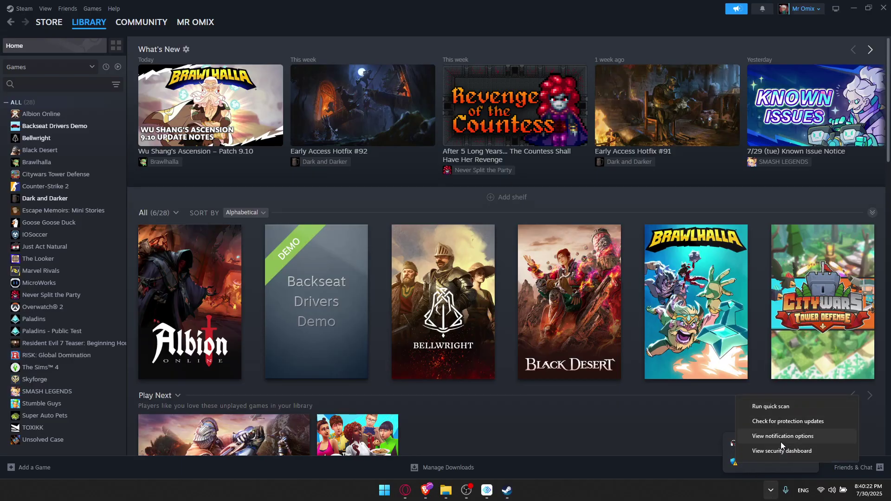
right_click(741, 465)
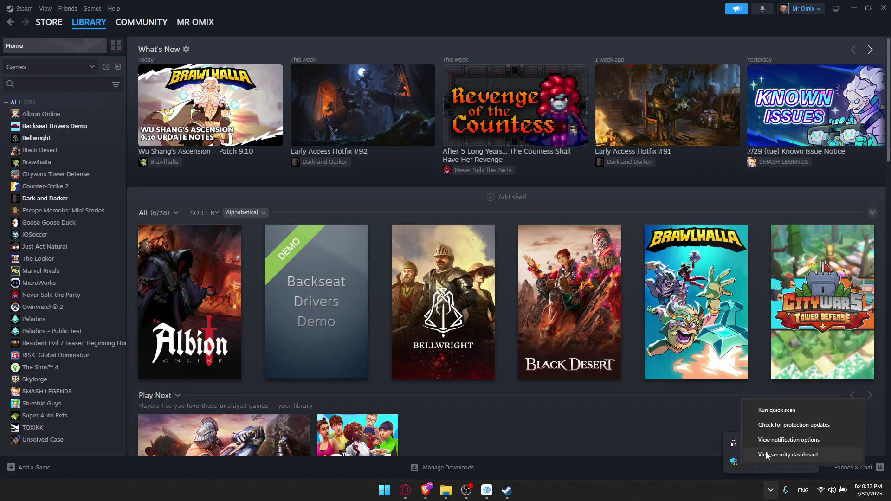
left_click(766, 455)
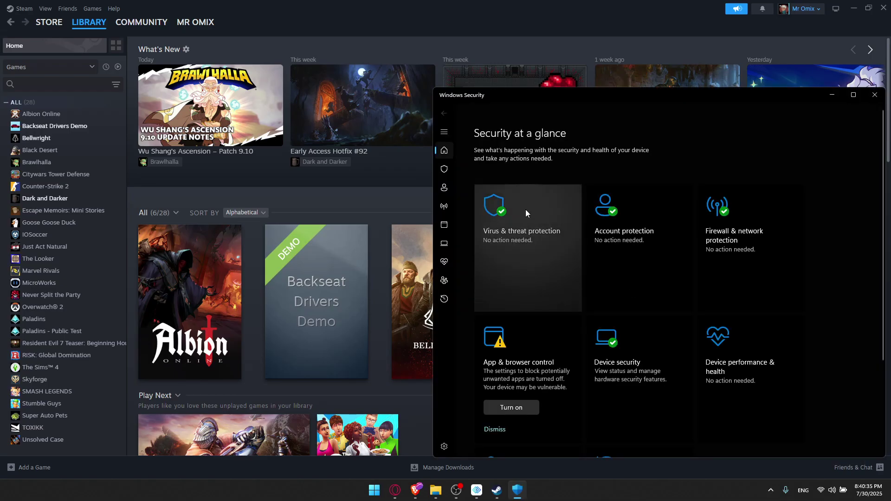
left_click(526, 214)
scroll(516, 301, "down", 2)
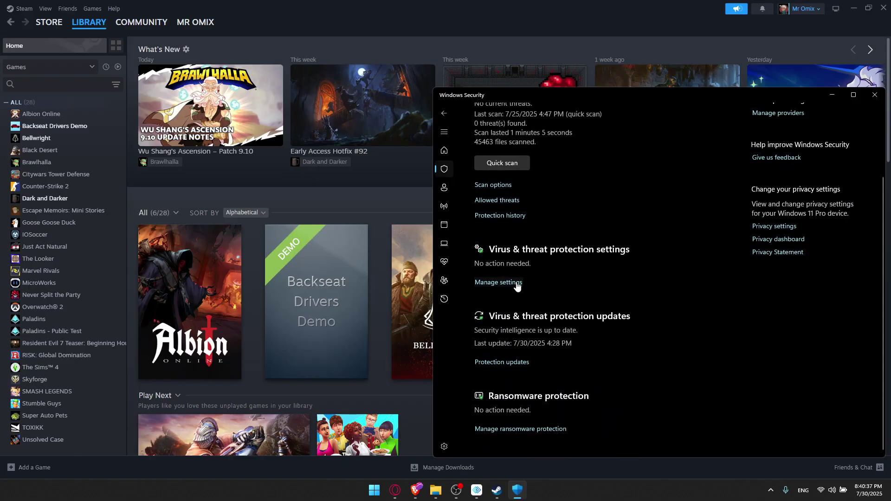
left_click(505, 284)
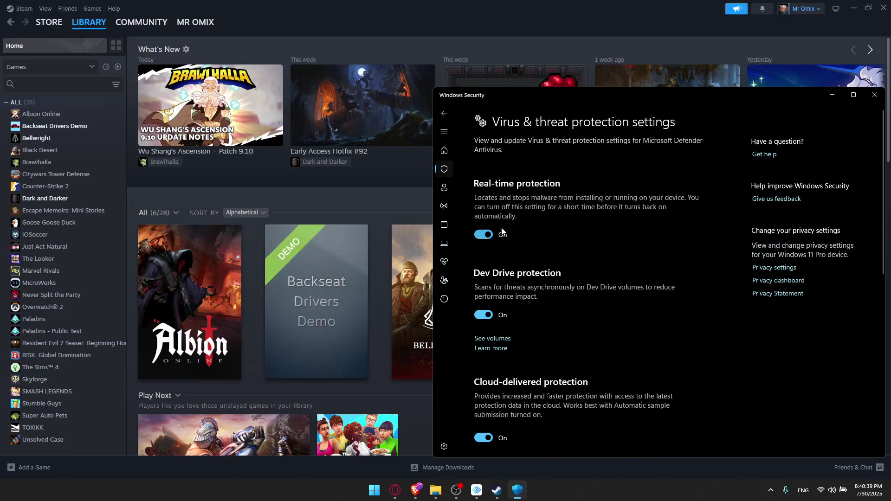
Turn Real-time protection off and back on, then close Windows Security.
left_click(483, 235)
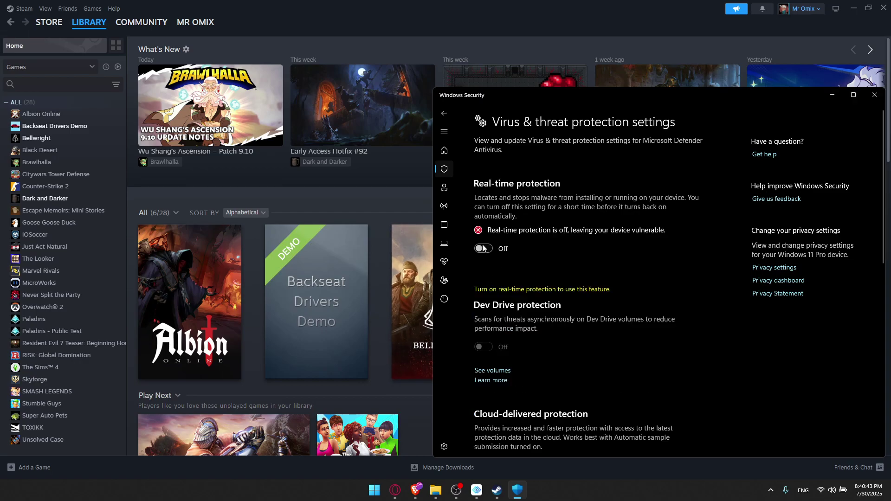
left_click(483, 249)
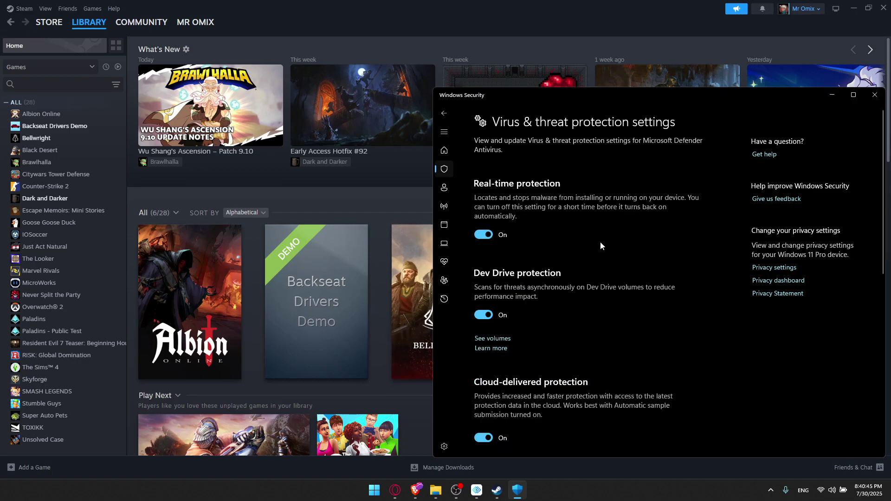
left_click(874, 95)
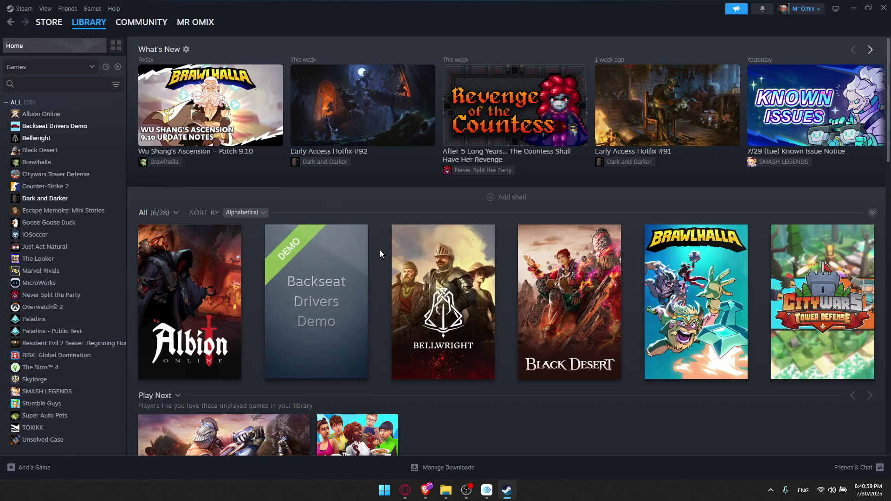
mouse_move(363, 251)
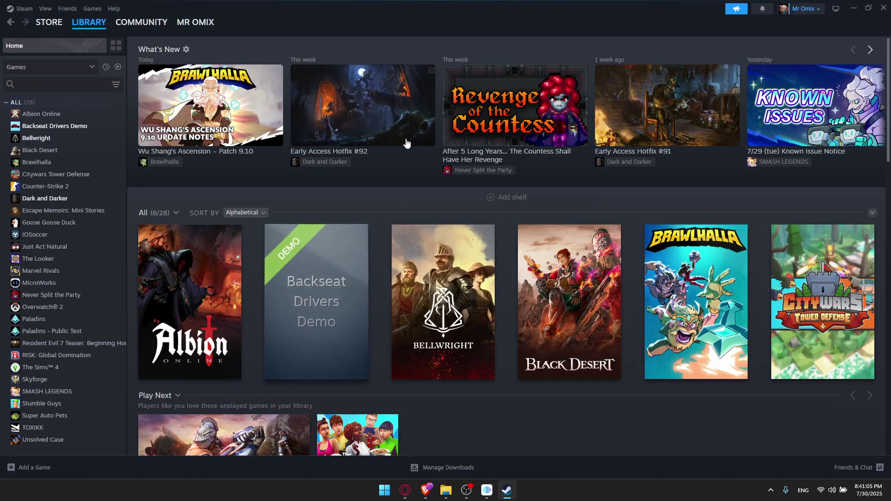
Close Steam, then launch msconfig from Run and show its Services tab.
key("alt+F4")
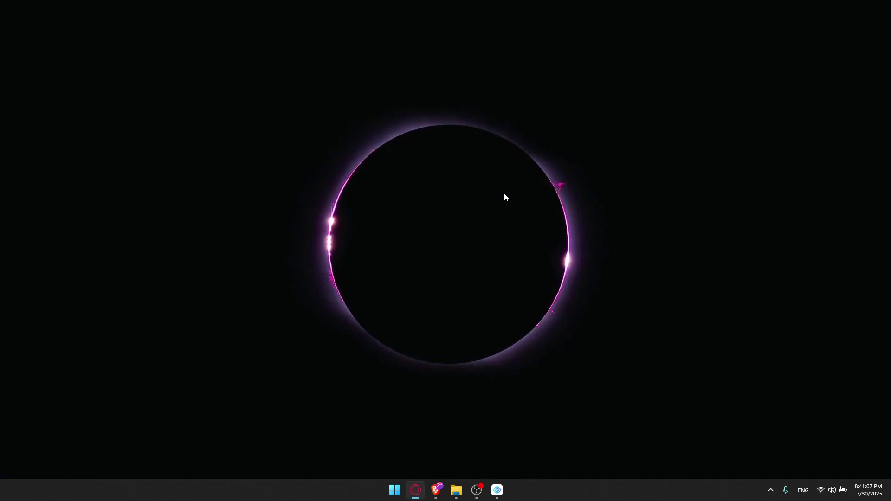
key("super+r")
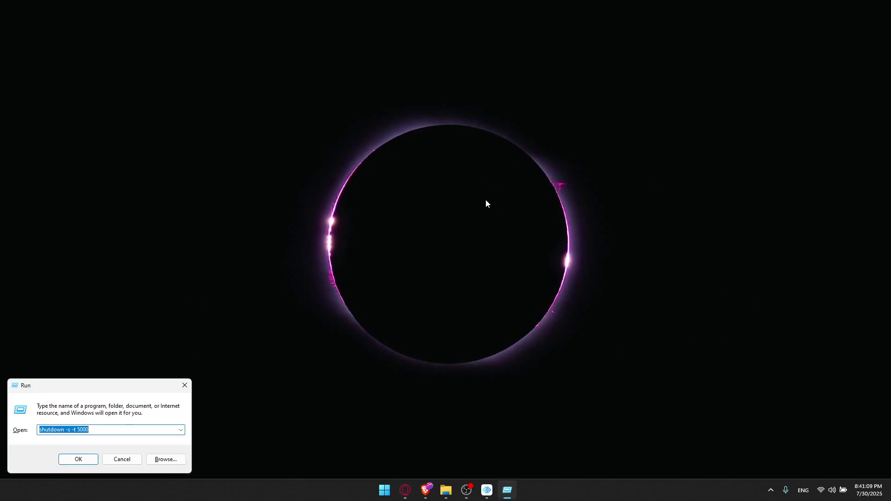
type("msconfig")
key("Return")
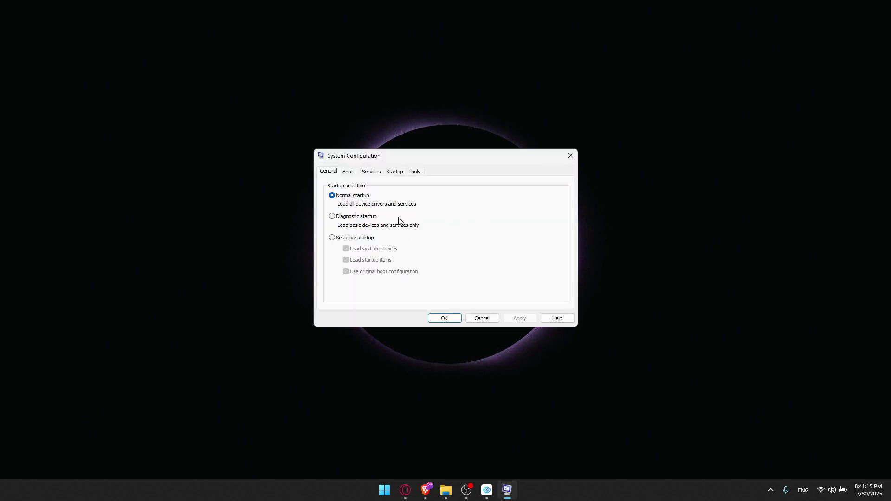
left_click(373, 172)
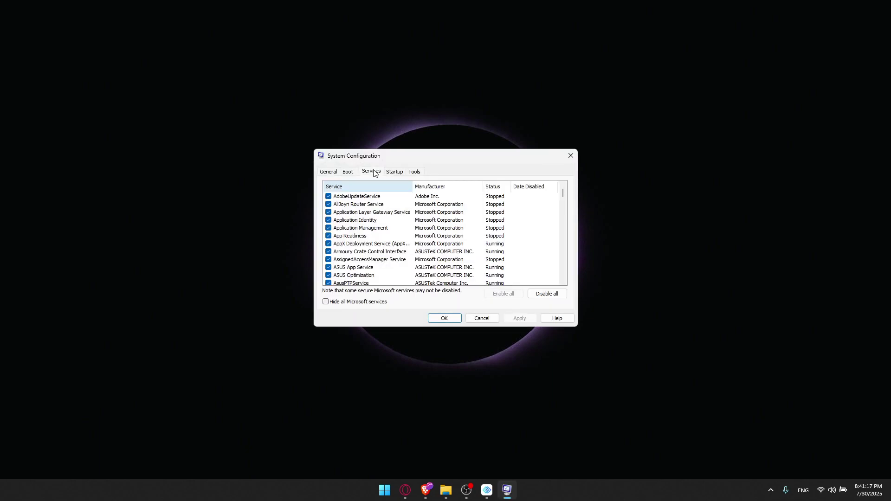
Scroll the services list, selecting Windows Time and jumping to Microsoft Defender Antivirus.
scroll(379, 218, "down", 10)
left_click(385, 221)
key("Page_Up")
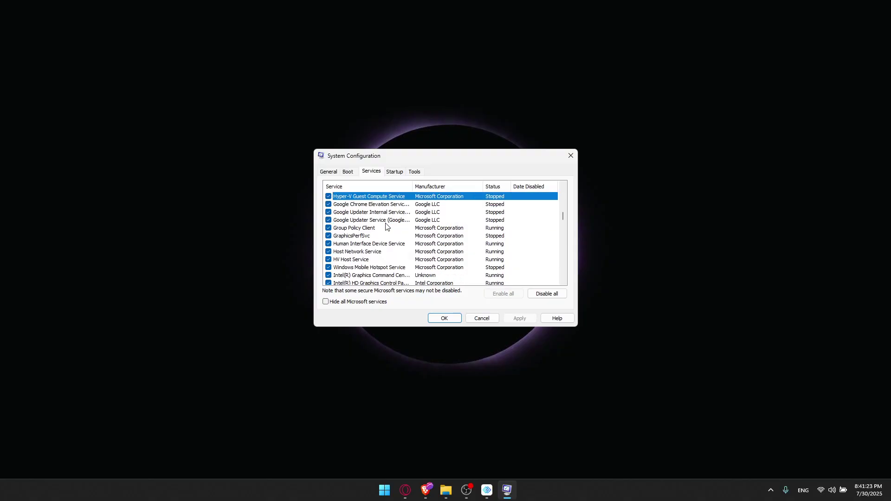
scroll(376, 228, "up", 1)
scroll(376, 228, "down", 5)
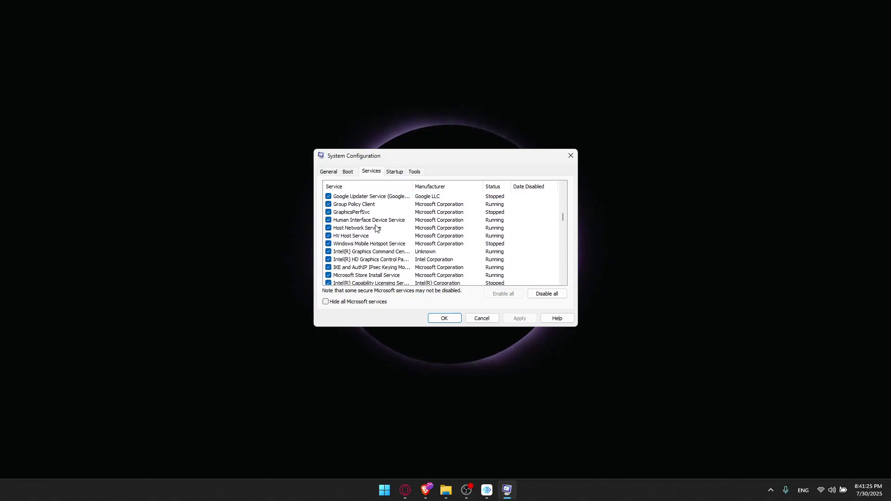
scroll(376, 227, "down", 12)
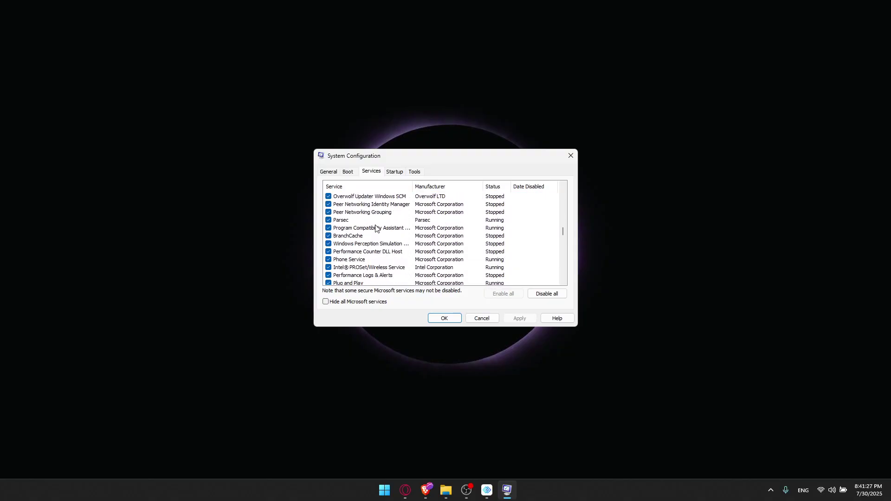
scroll(376, 228, "down", 6)
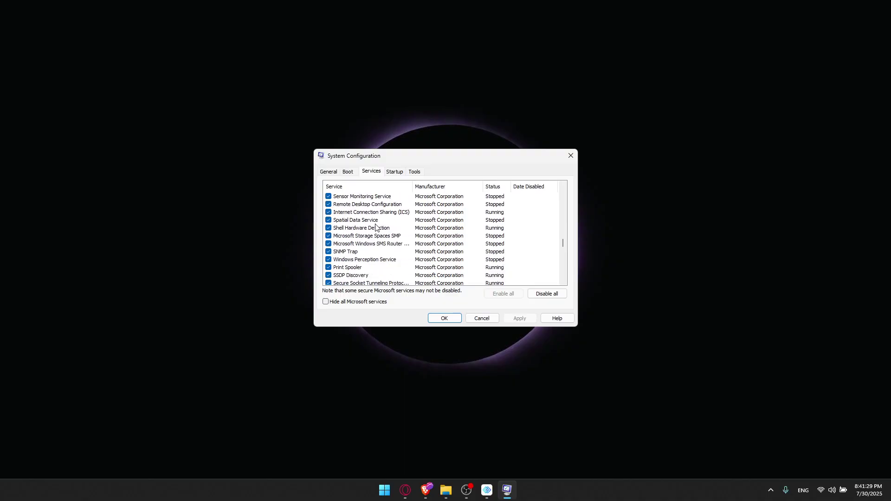
scroll(376, 228, "down", 8)
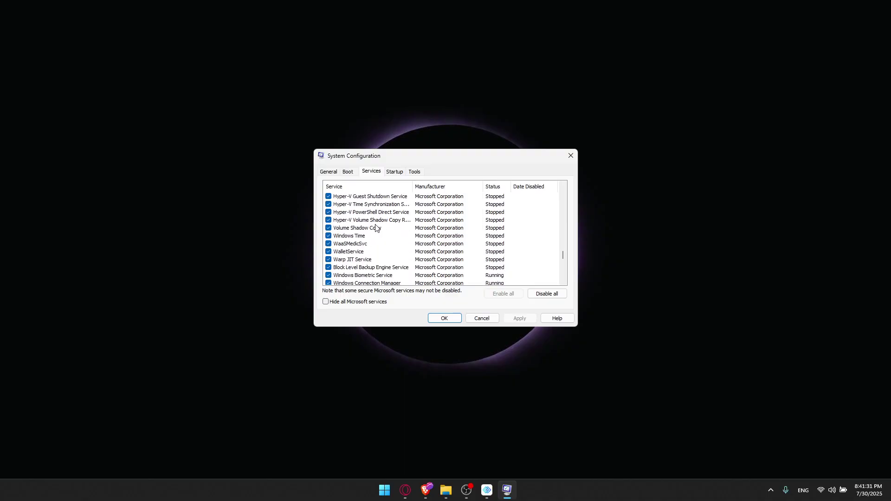
left_click(360, 237)
key("m")
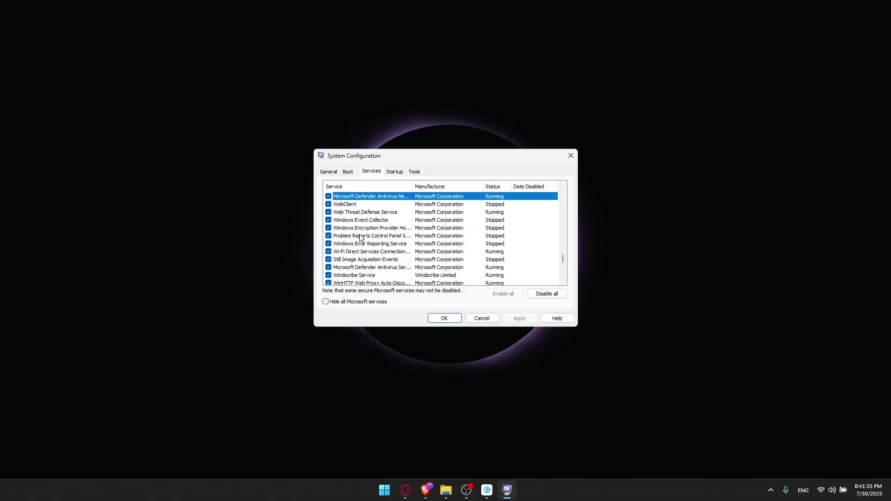
scroll(360, 238, "up", 2)
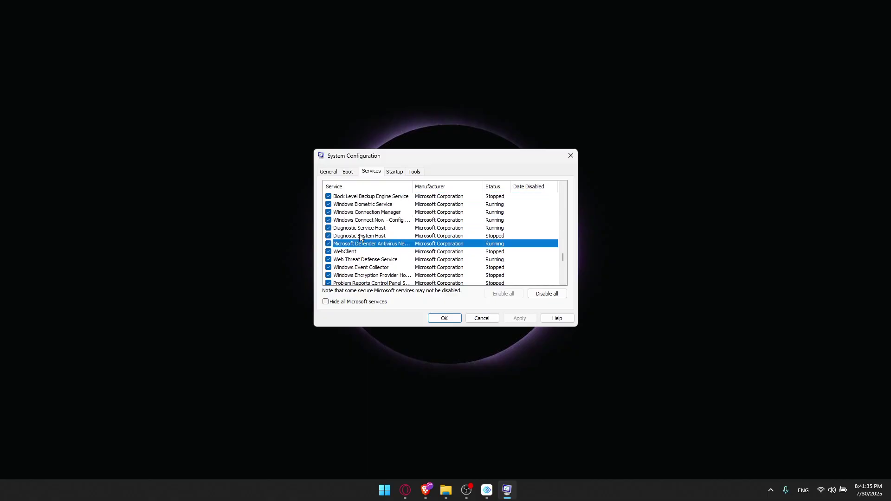
Jump between Diagnostic System Host, Hyper-V Guest Compute, Server and Microsoft Defender Core services.
left_click(360, 235)
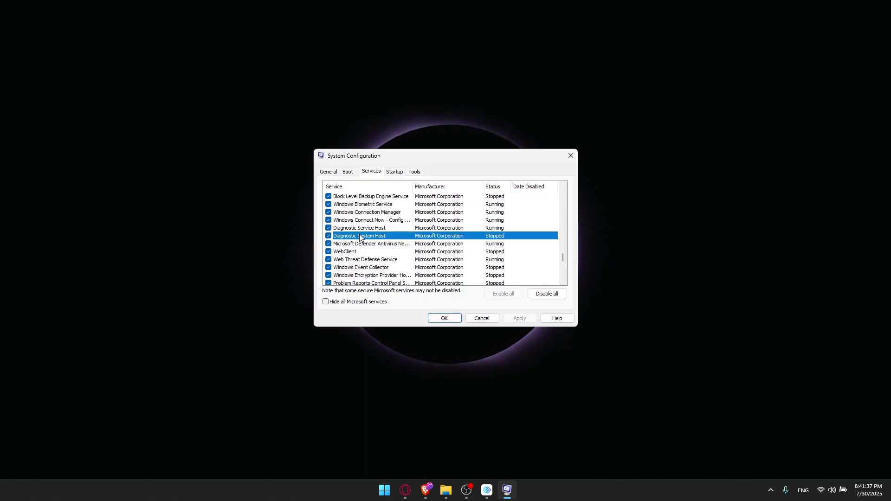
key("h")
scroll(360, 237, "up", 3)
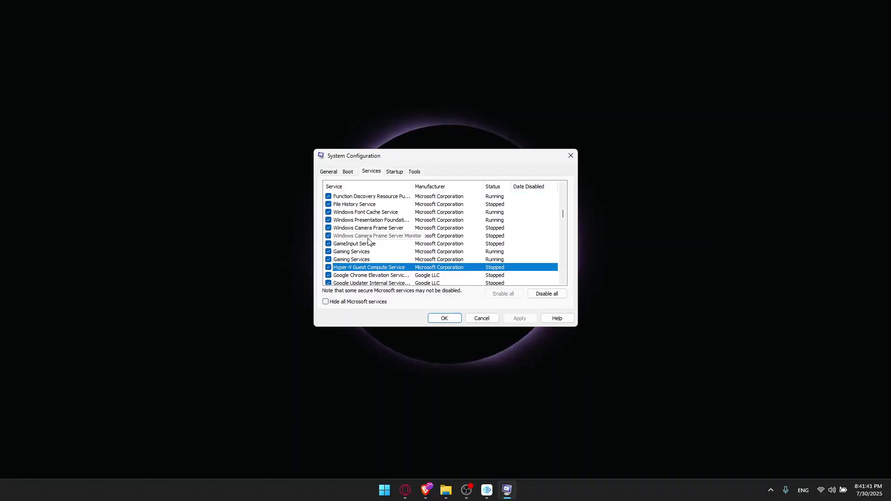
left_click(367, 238)
key("s")
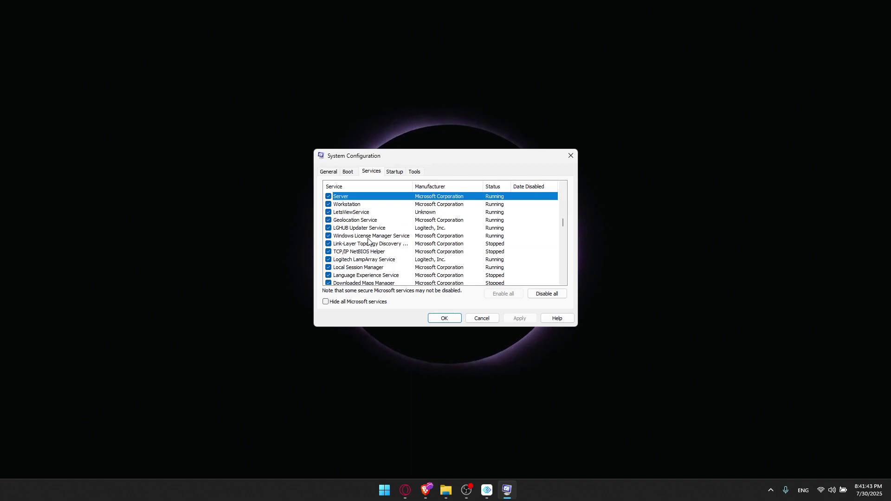
left_click(368, 239)
key("m")
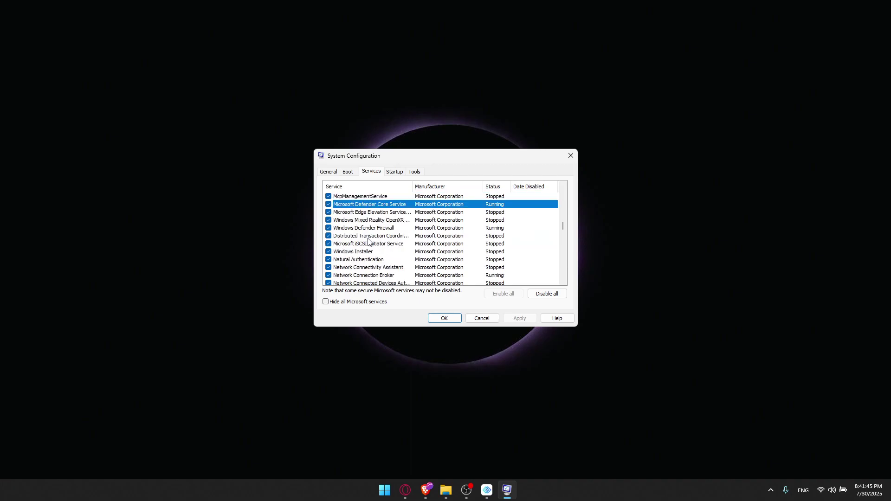
Untick and re-tick Hyper-V Host Compute Service so it stays enabled.
key("h")
key("space")
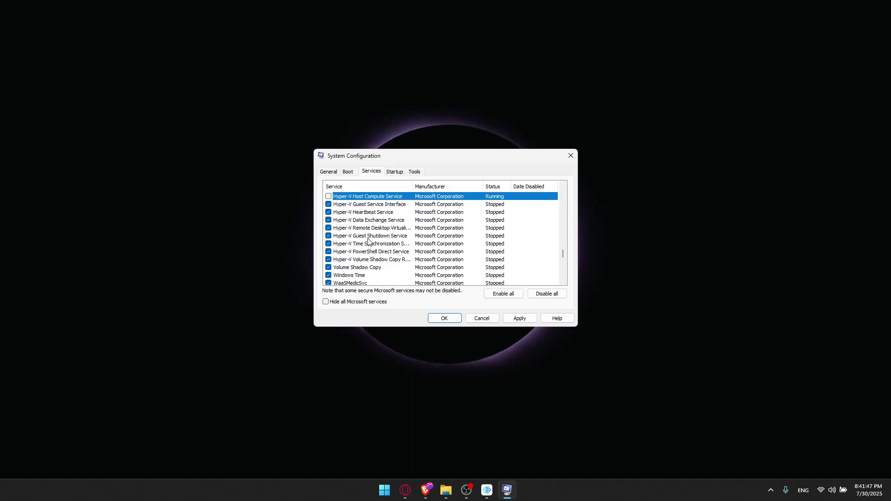
scroll(367, 239, "up", 2)
key("space")
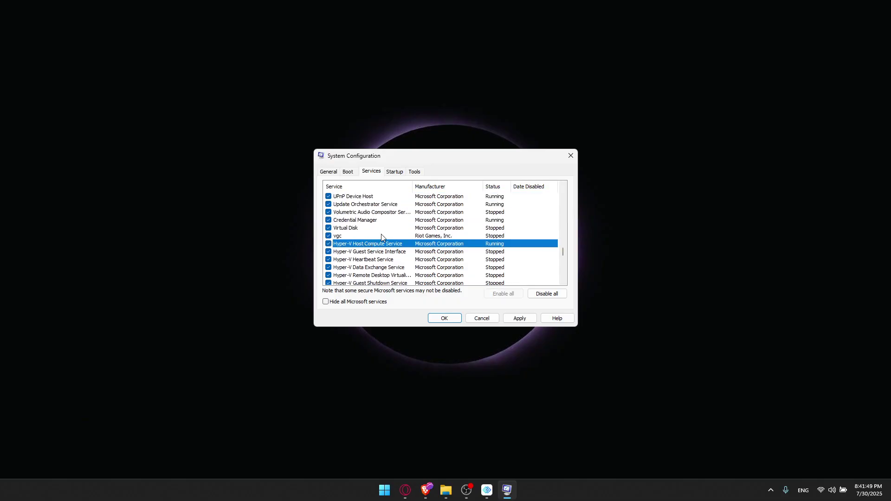
Inspect the Hyper-V Guest Shutdown and Volume Shadow Copy entries while scrolling the list.
scroll(380, 234, "down", 2)
left_click(380, 236)
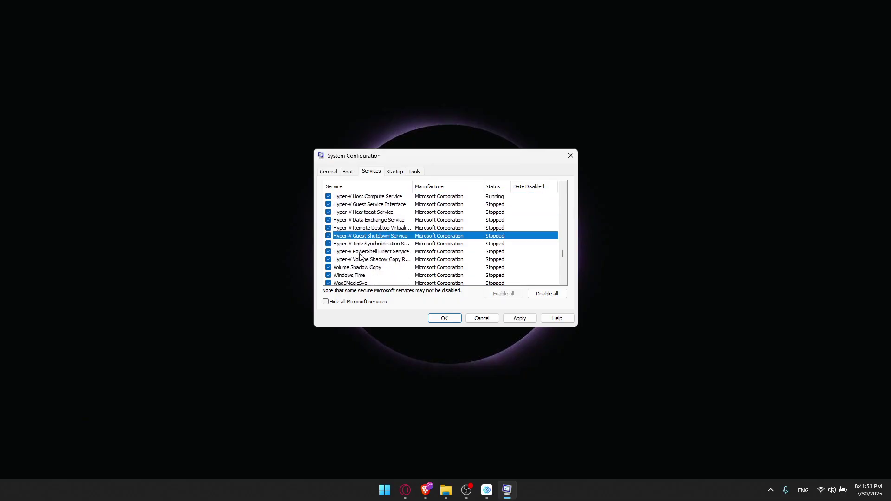
left_click(356, 260)
scroll(356, 259, "down", 10)
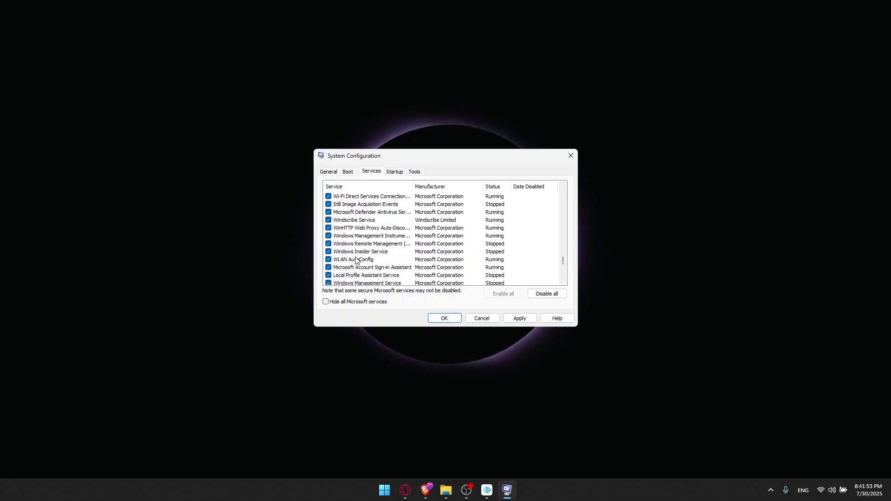
scroll(356, 257, "up", 1)
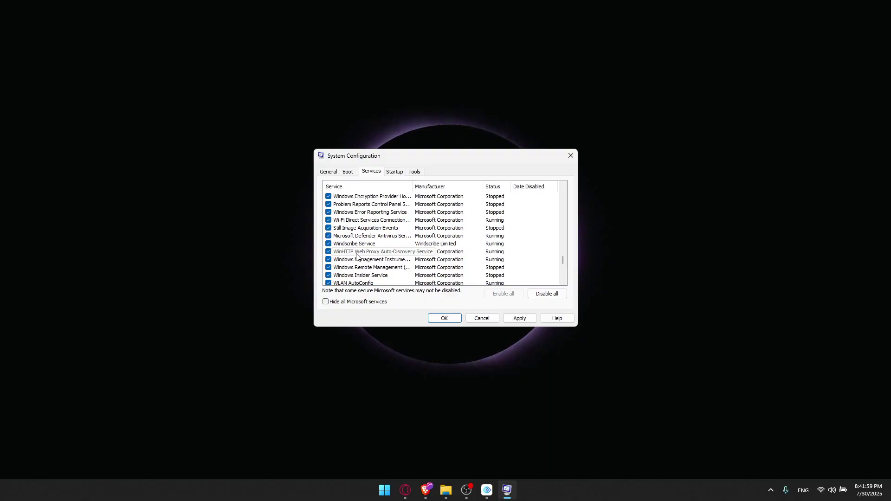
scroll(357, 256, "down", 1)
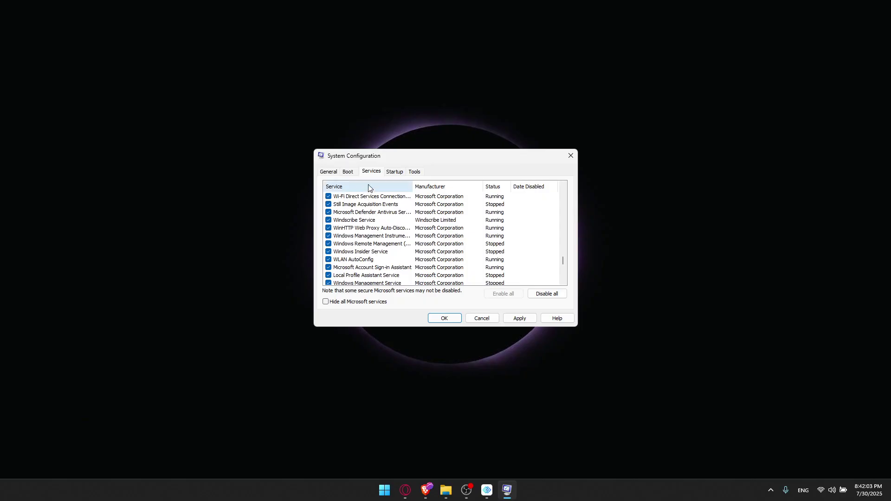
From msconfig's Startup tab, open Task Manager's Startup apps and sort them by Status.
left_click(399, 171)
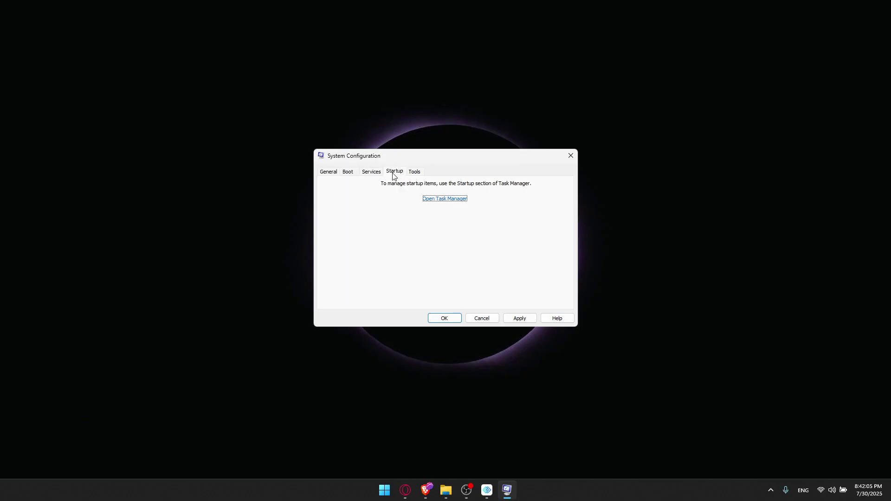
left_click(440, 199)
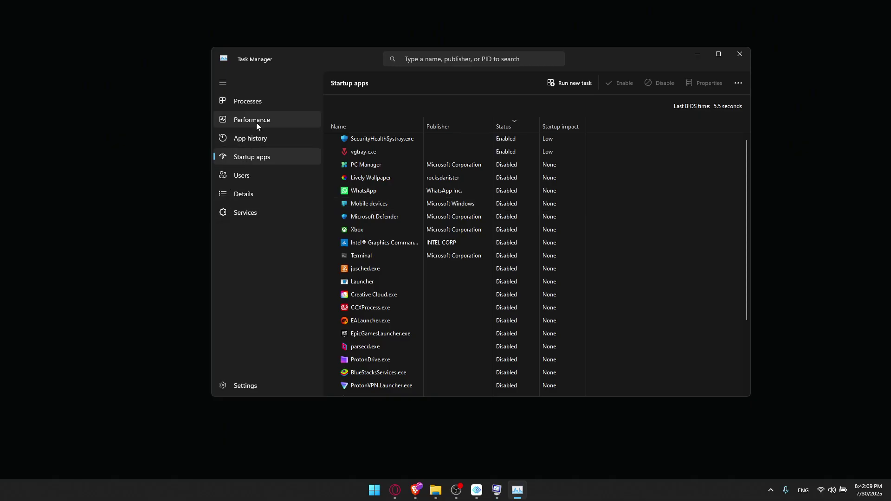
left_click(511, 123)
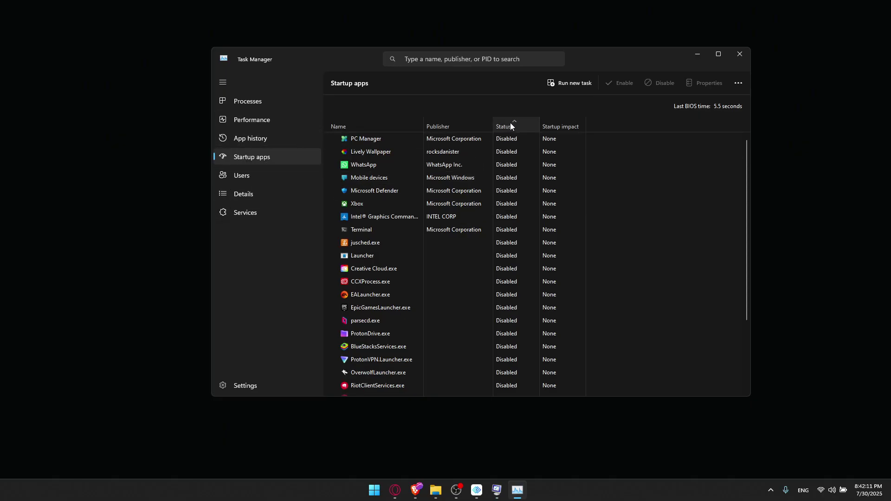
left_click(510, 123)
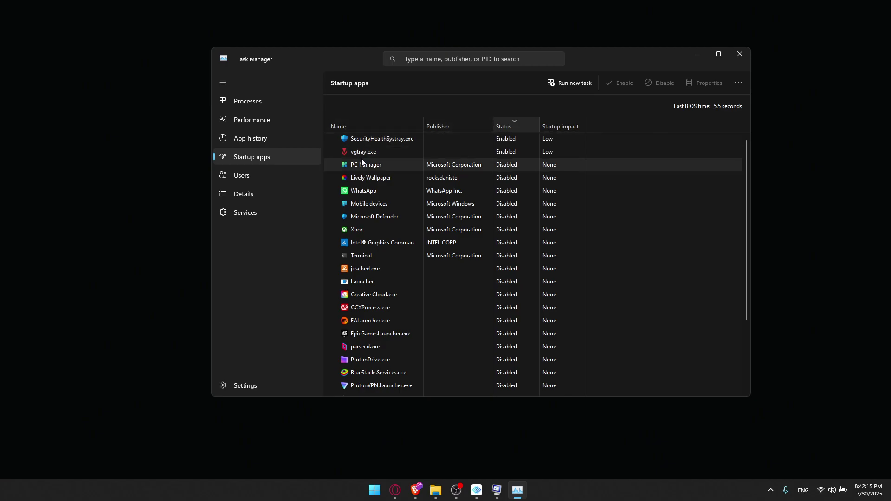
Scroll the list, confirming only SecurityHealthSystray.exe and vgtray.exe are enabled, then close Task Manager.
scroll(446, 249, "down", 3)
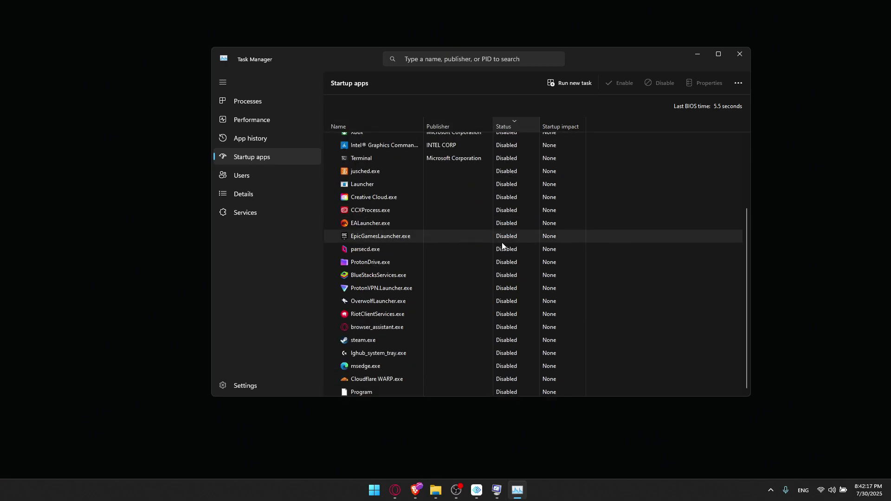
scroll(491, 272, "up", 3)
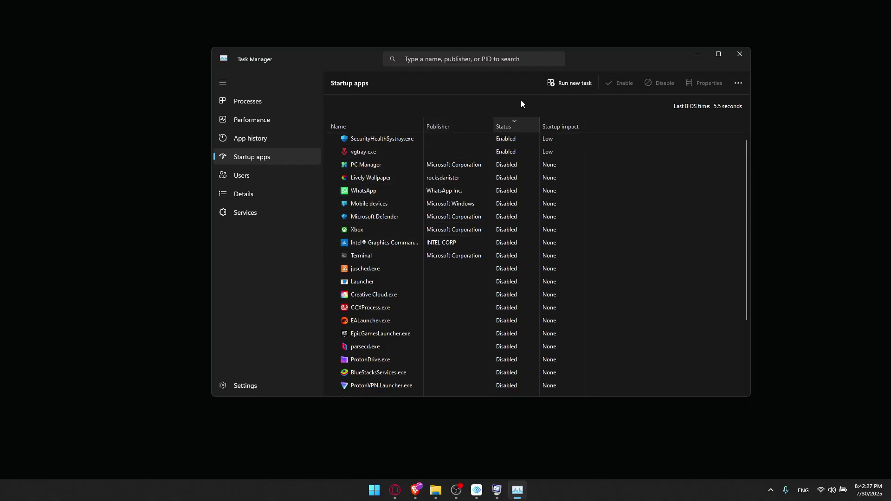
left_click(739, 55)
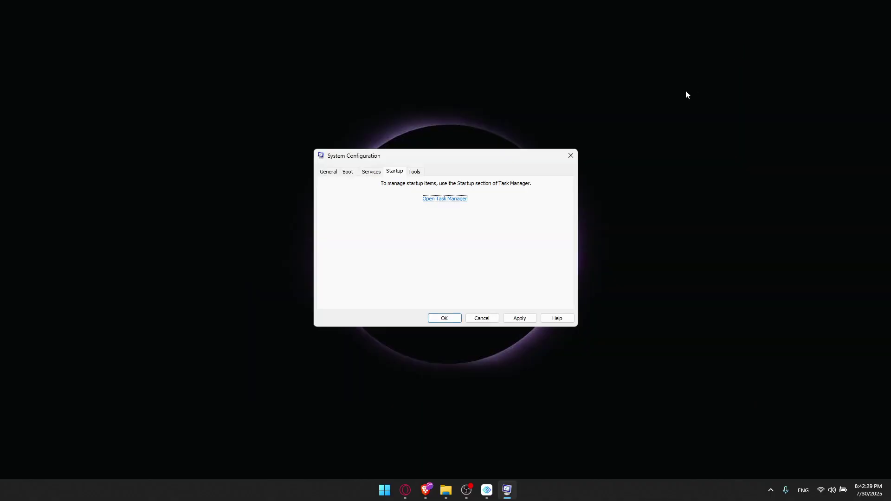
Dismiss System Configuration without applying any service or startup changes.
left_click(570, 156)
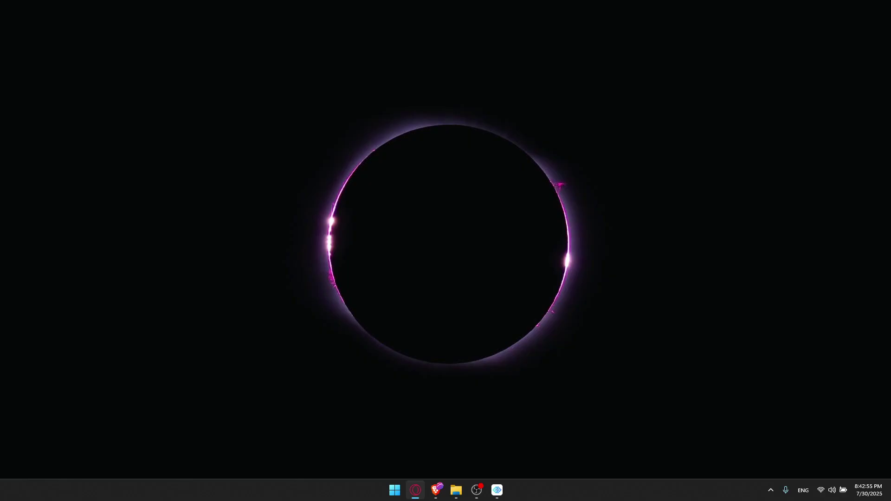
In Brave, run a Google search for 'forza horizon 5 minimum requirement'.
left_click(435, 490)
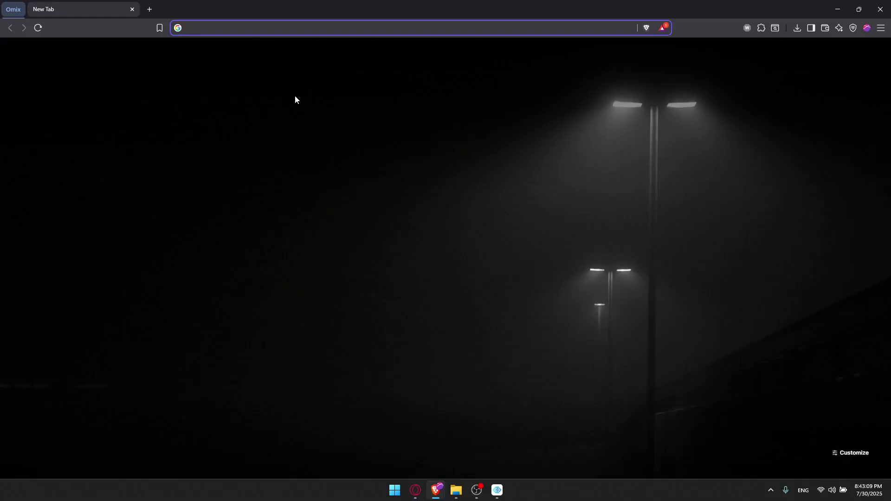
type("forza hoz")
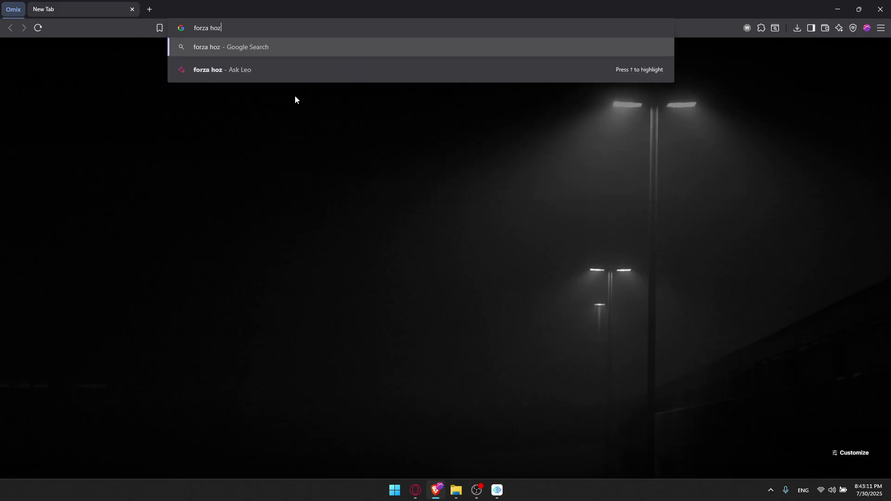
type("izon 5")
type("min")
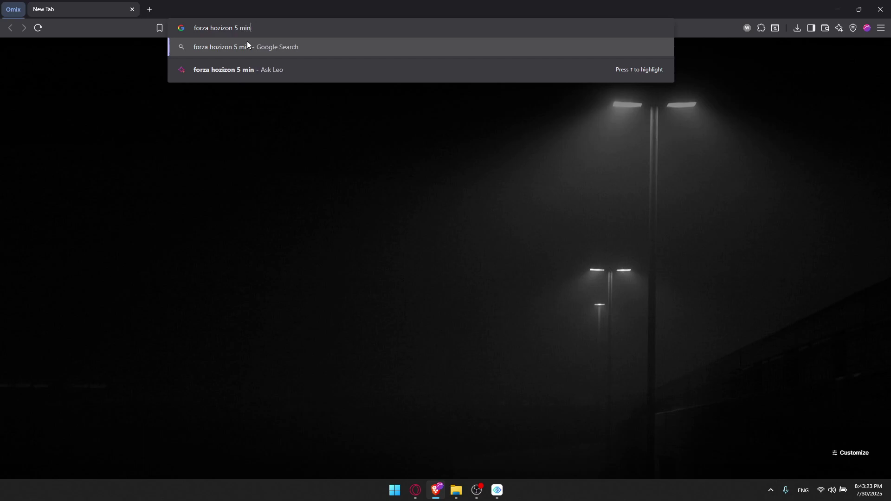
type("imum require")
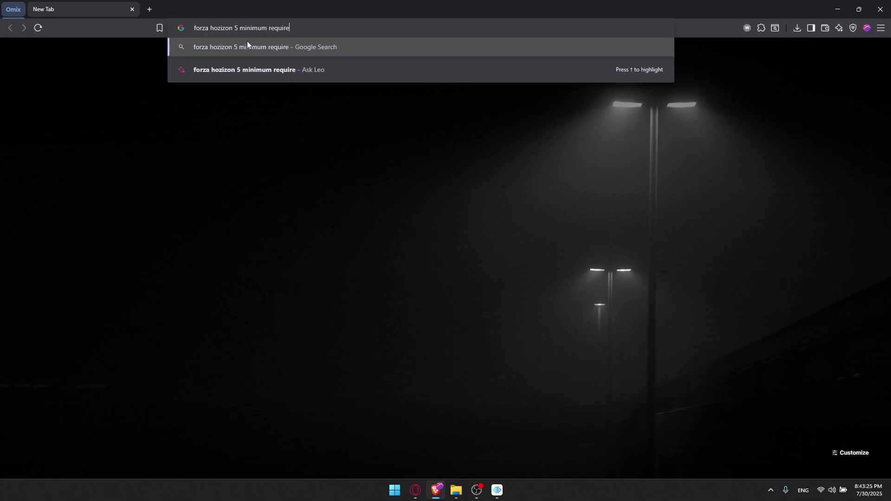
type("nmnt")
key("Return")
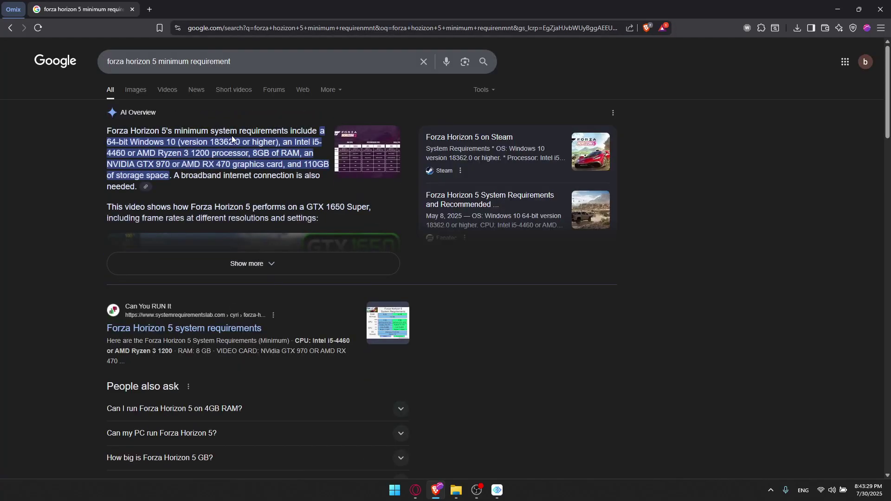
Open the systemrequirementslab.com Forza Horizon 5 page and review the minimum specs: i5-4460, 8 GB RAM, GTX 970.
left_click(215, 329)
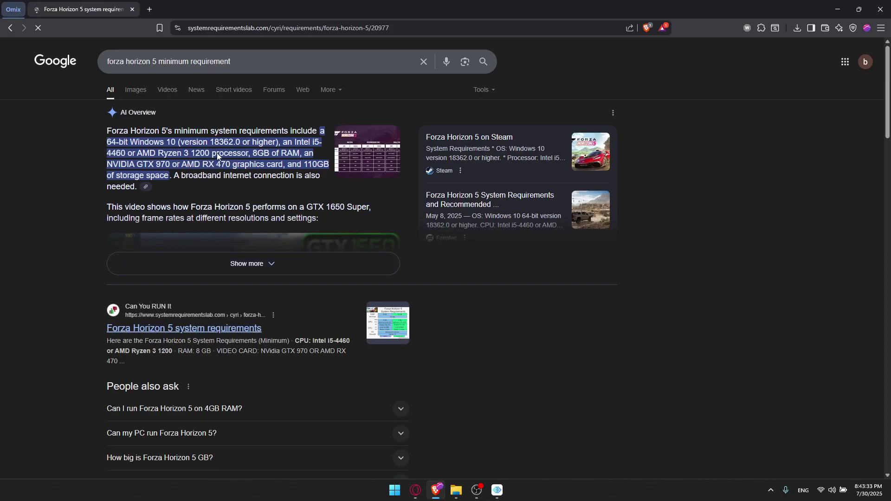
scroll(375, 230, "down", 3)
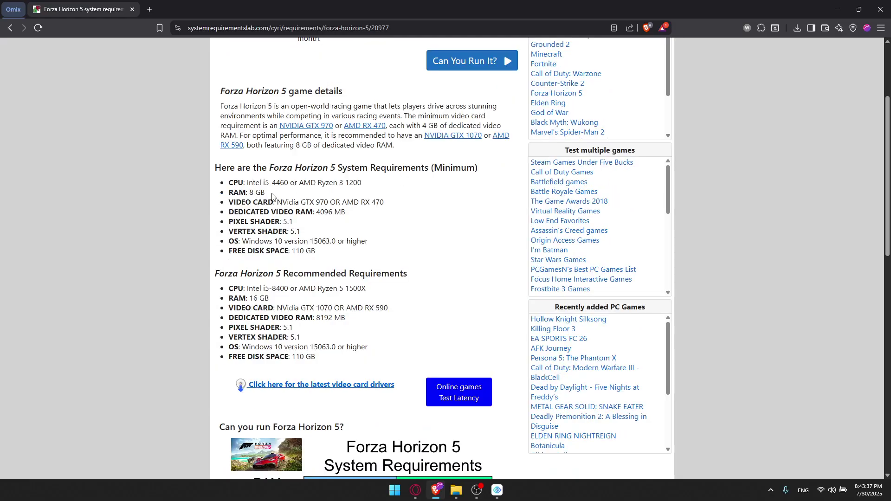
left_click_drag(244, 183, 358, 223)
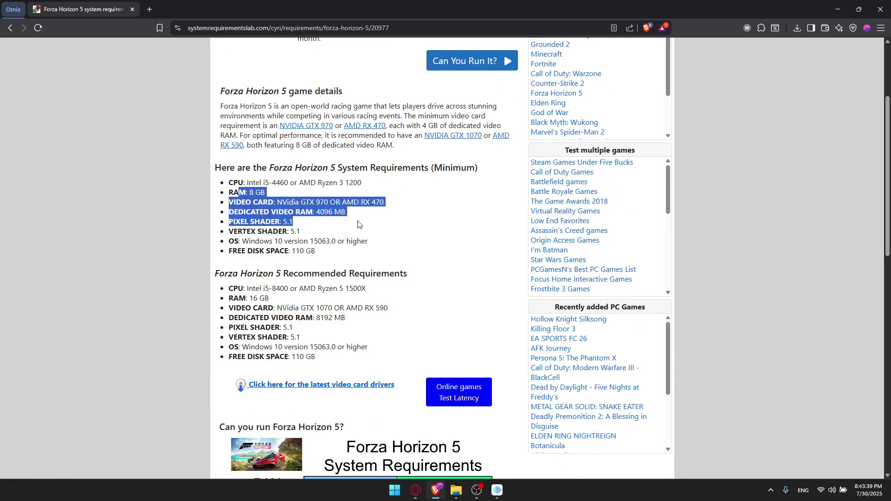
left_click(285, 200)
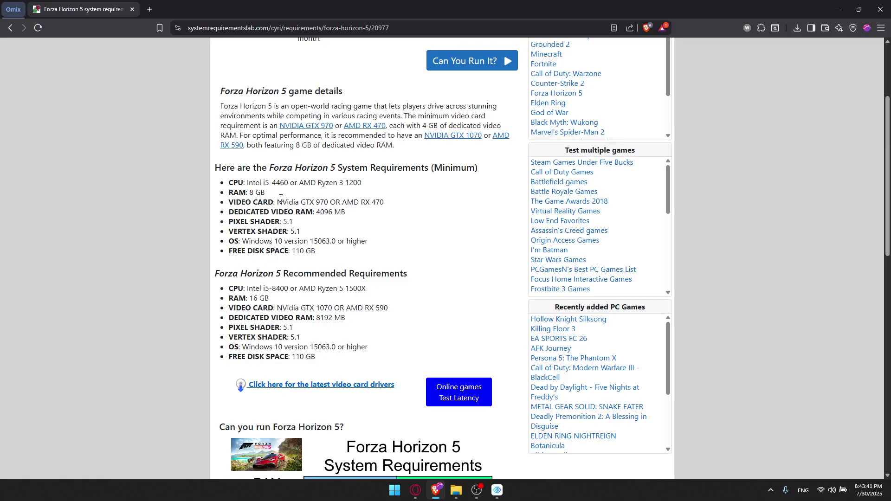
scroll(349, 220, "down", 3)
scroll(349, 219, "down", 2)
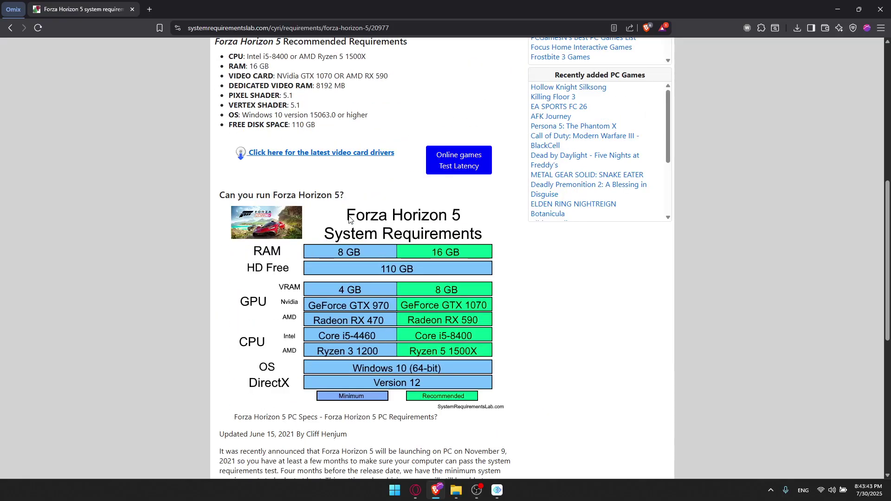
scroll(351, 220, "up", 8)
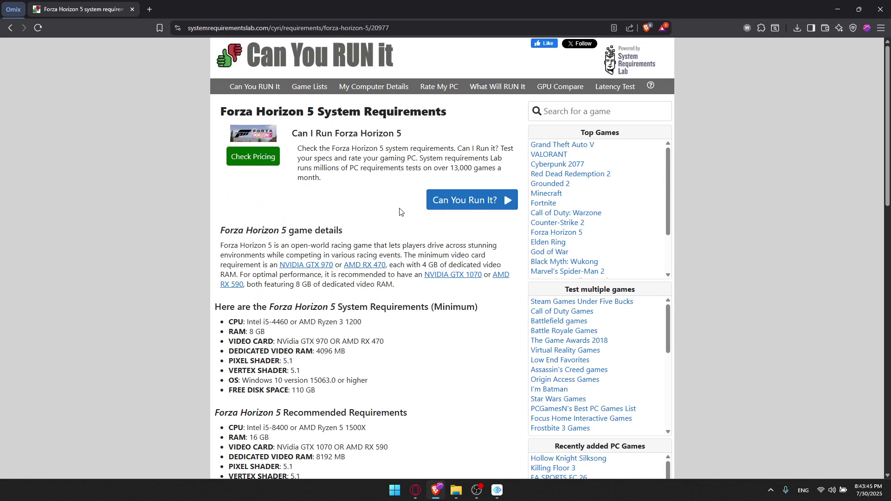